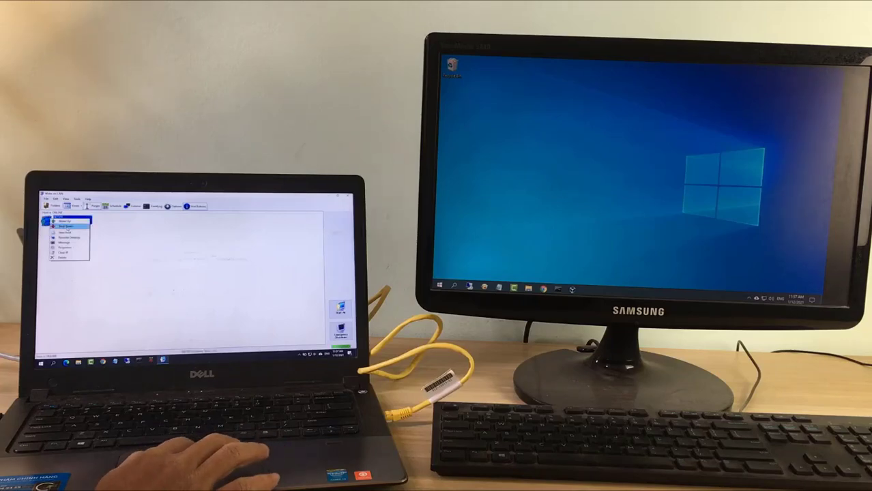
Step: Send Shutdown to the listed remote host and confirm it in the Ready to shutdown dialog
left_click(66, 227)
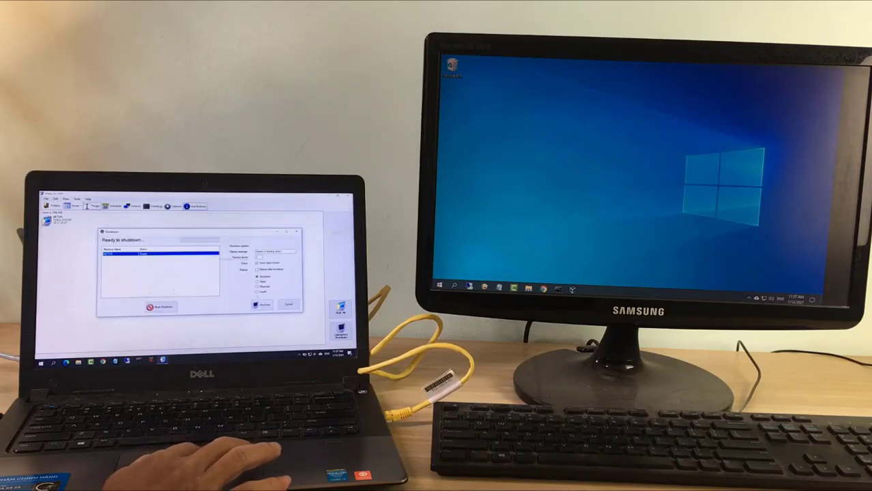
left_click(262, 304)
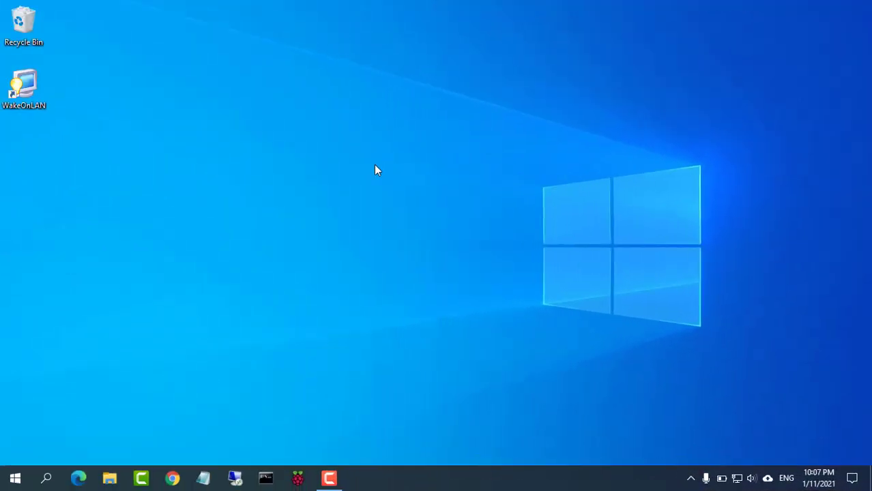
Step: Open wol.aquilatech.com in Chrome and download WakeOnLAN_2.12.4.0.exe from the GitHub release page
left_click(172, 478)
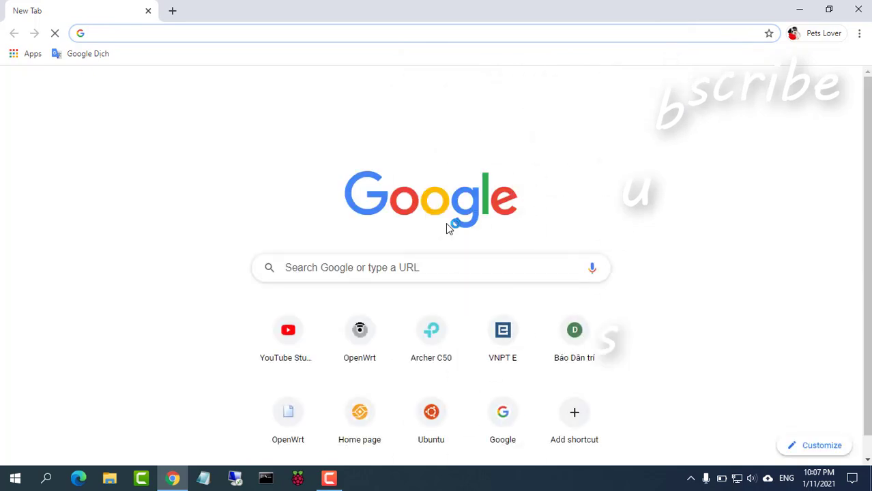
type("w")
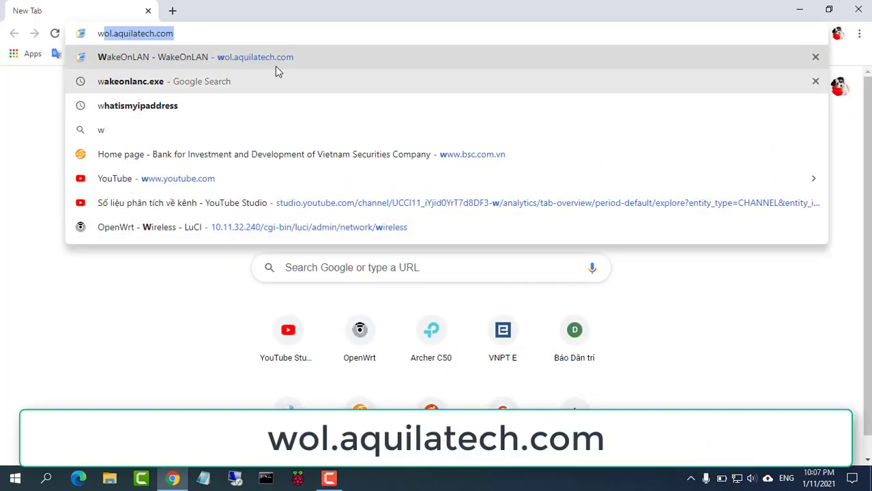
key("Return")
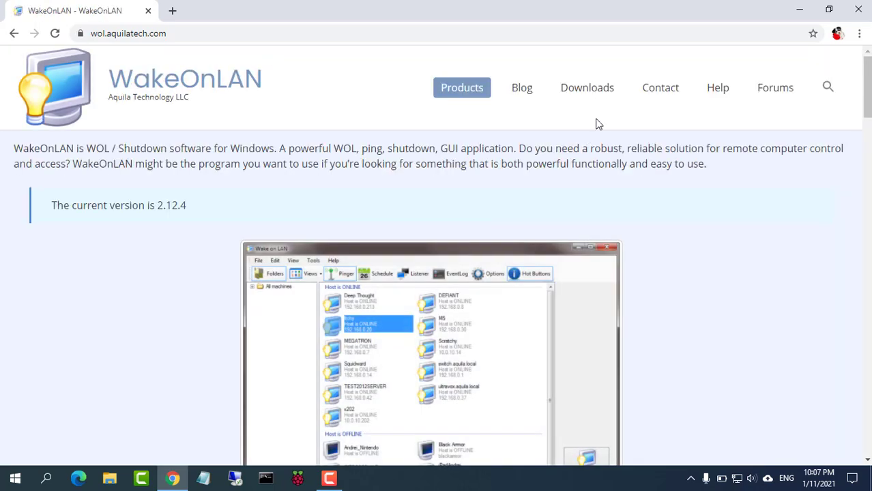
left_click(607, 149)
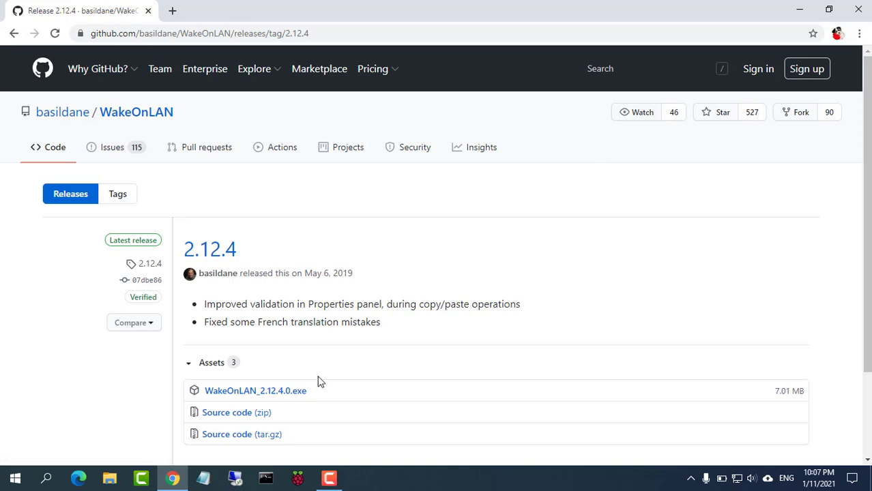
left_click(264, 395)
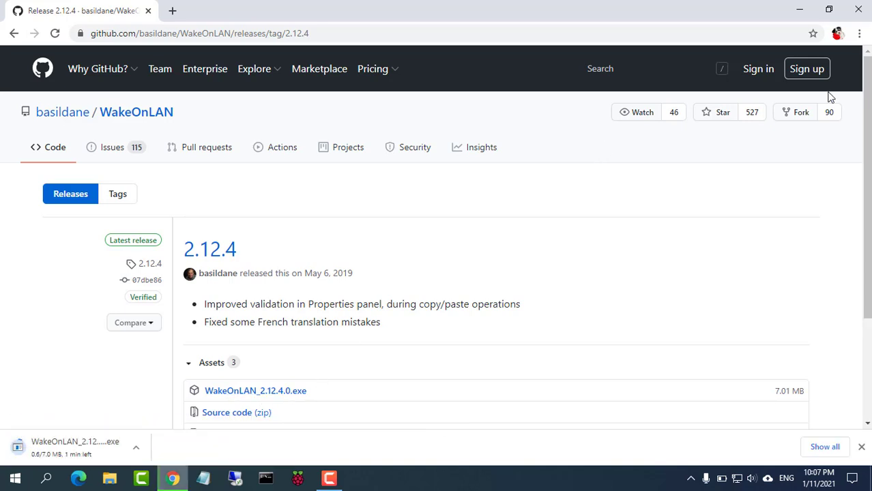
Step: Minimize Chrome, launch Wake on LAN from its desktop shortcut and maximize its window
left_click(802, 11)
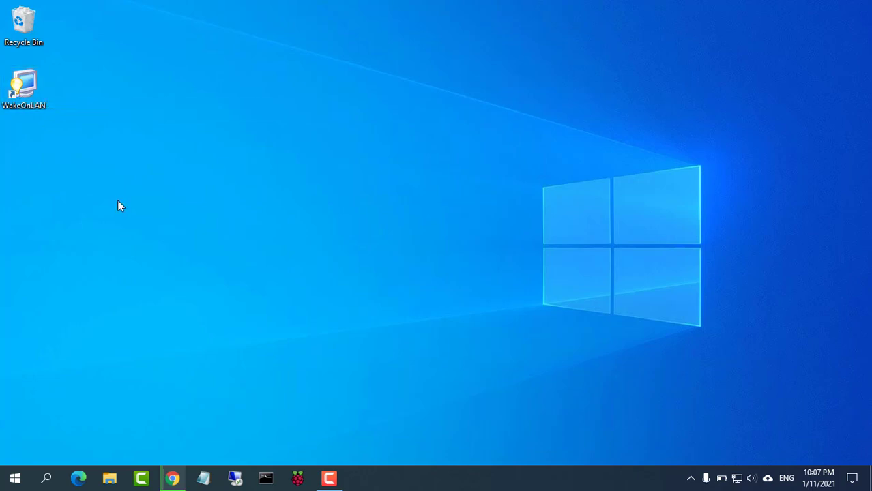
double_click(10, 92)
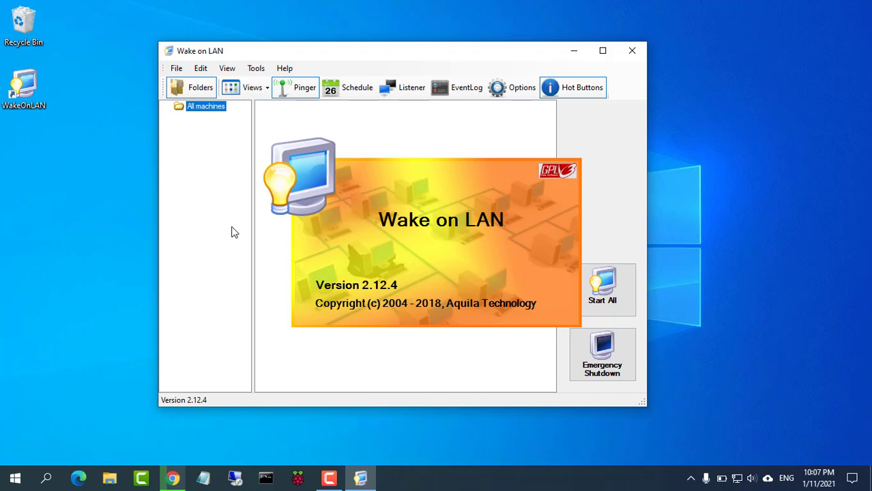
left_click(610, 53)
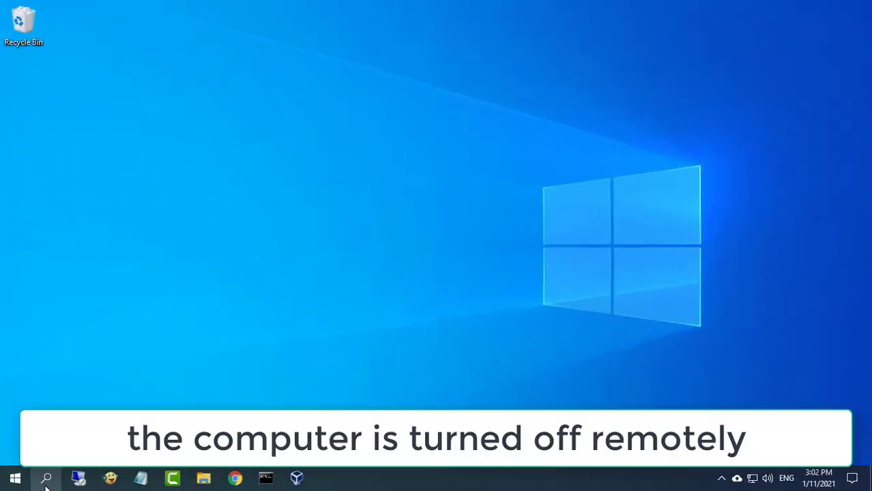
Step: Open Registry Editor and expand HKEY_LOCAL_MACHINE\SOFTWARE\Microsoft
left_click(46, 479)
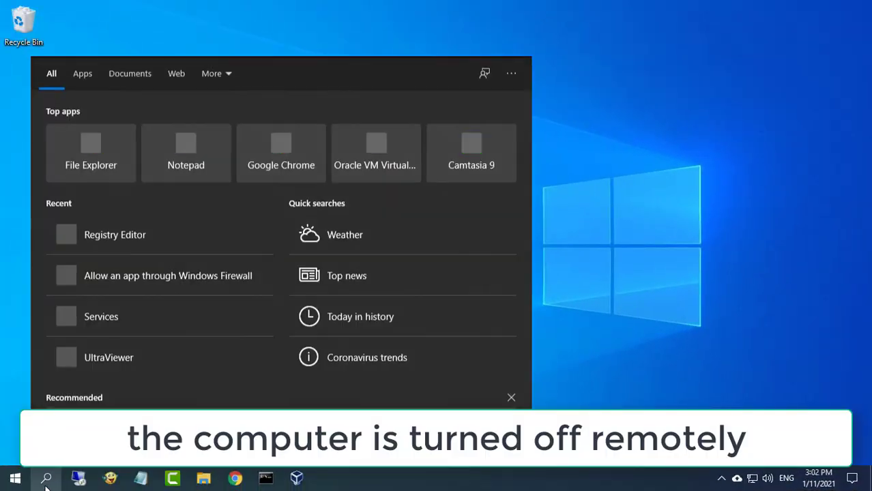
type("re")
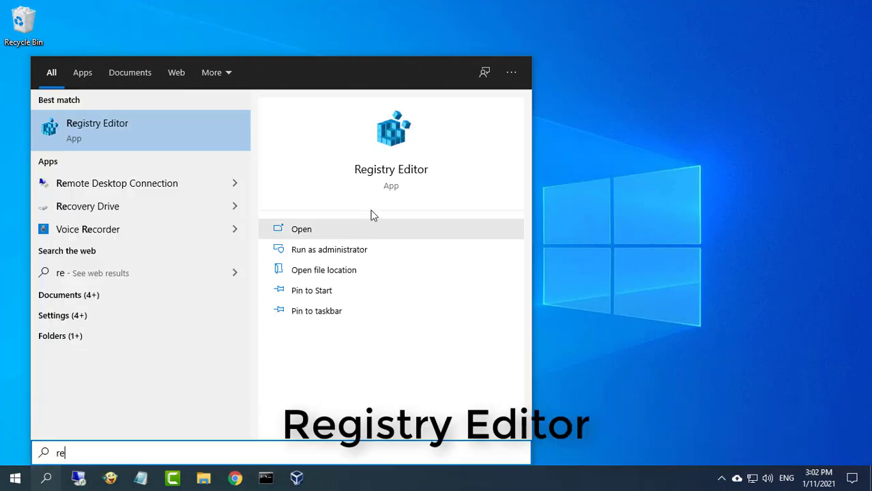
left_click(387, 142)
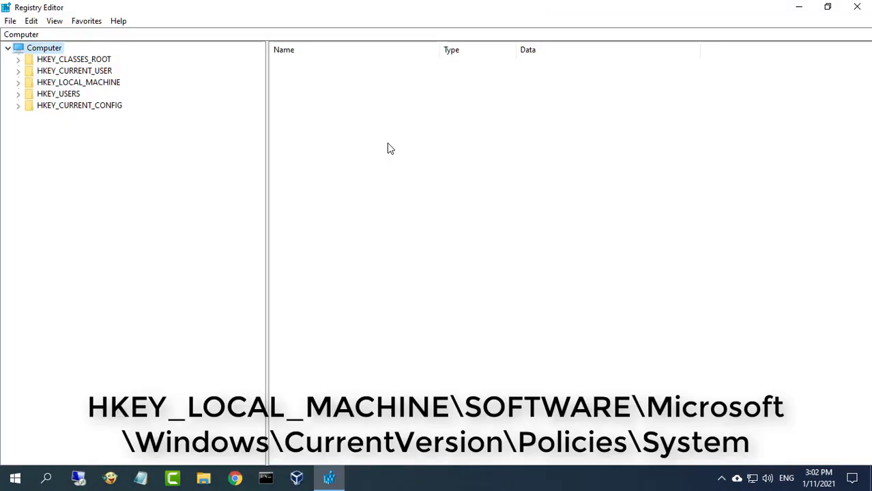
left_click(47, 84)
left_click(19, 83)
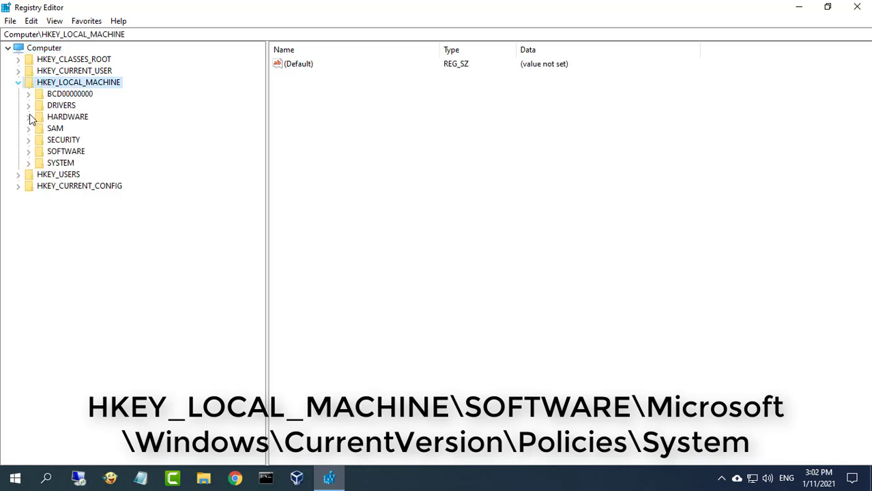
left_click(72, 155)
left_click(30, 151)
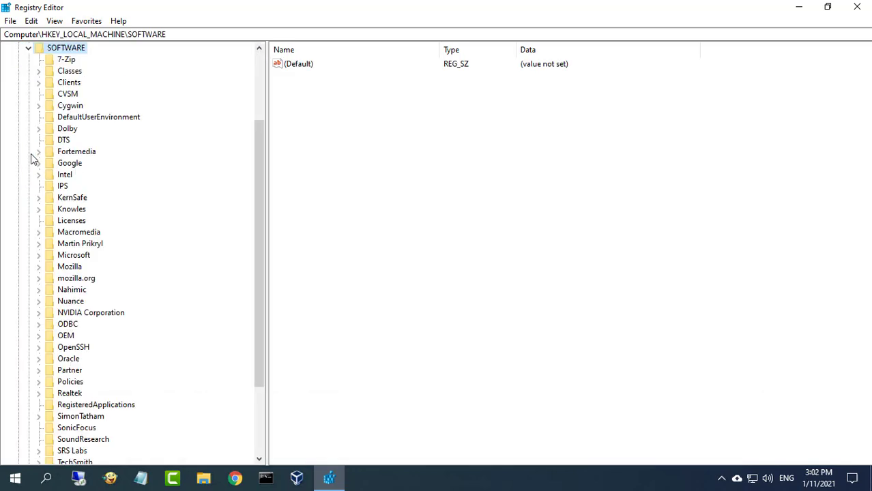
left_click(64, 256)
left_click(38, 255)
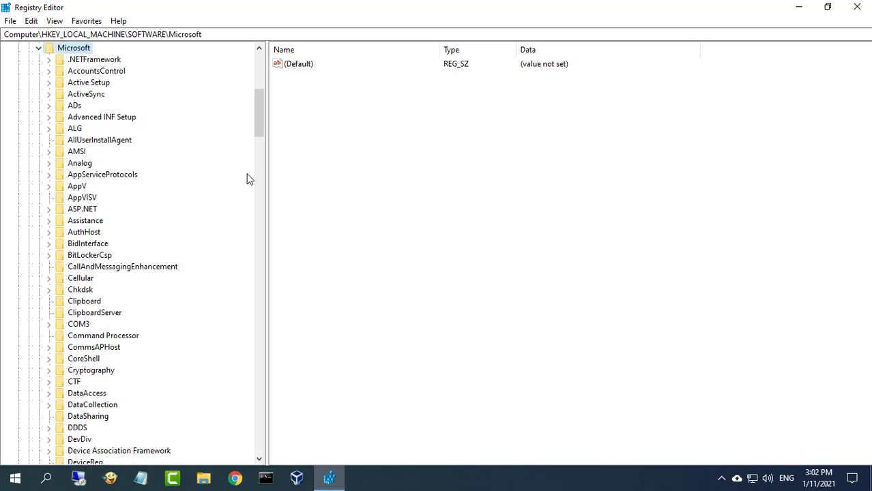
Step: Navigate through Windows\CurrentVersion\Policies to the System key and focus its values pane
left_click_drag(260, 131, 241, 387)
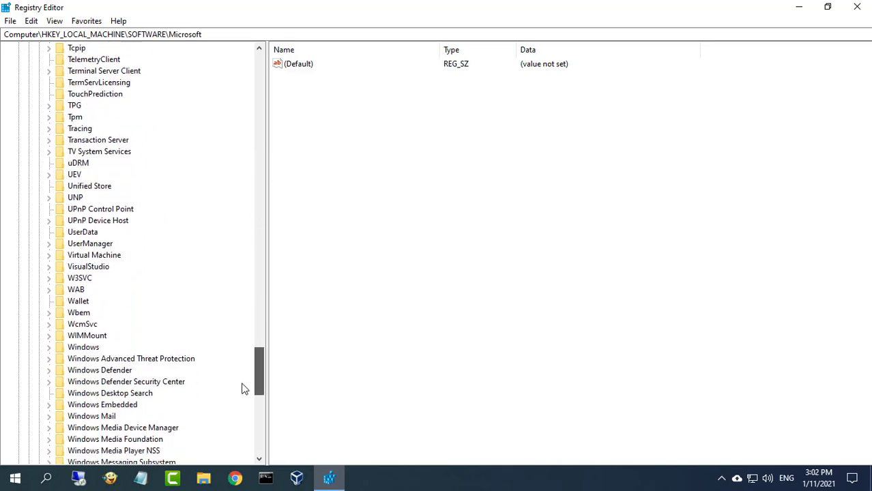
left_click(83, 351)
left_click(54, 350)
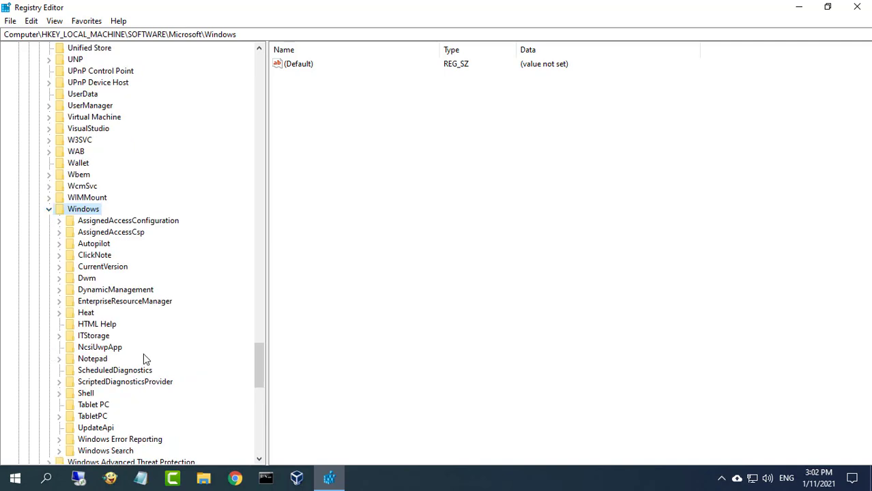
left_click(89, 267)
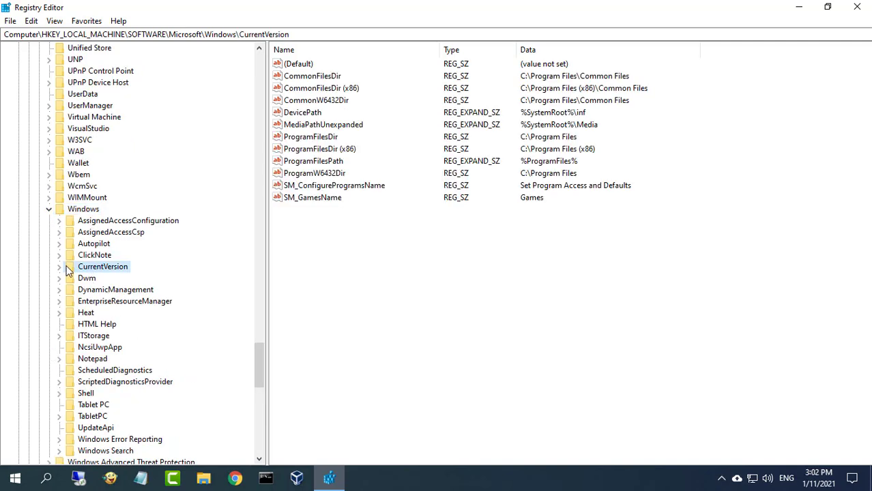
left_click(59, 267)
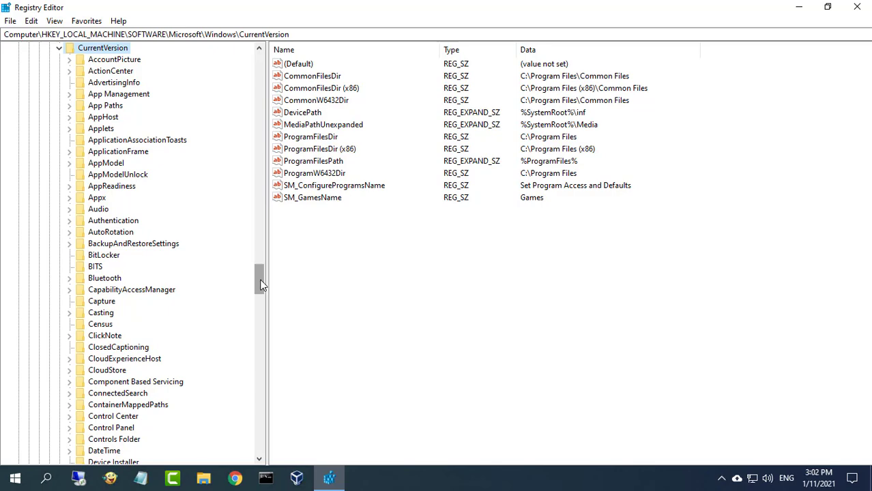
left_click_drag(260, 279, 250, 343)
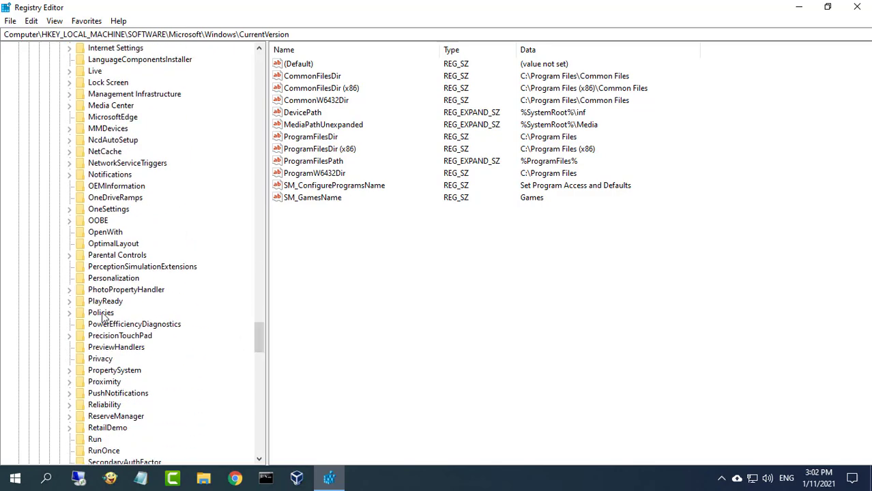
left_click(102, 314)
left_click(69, 313)
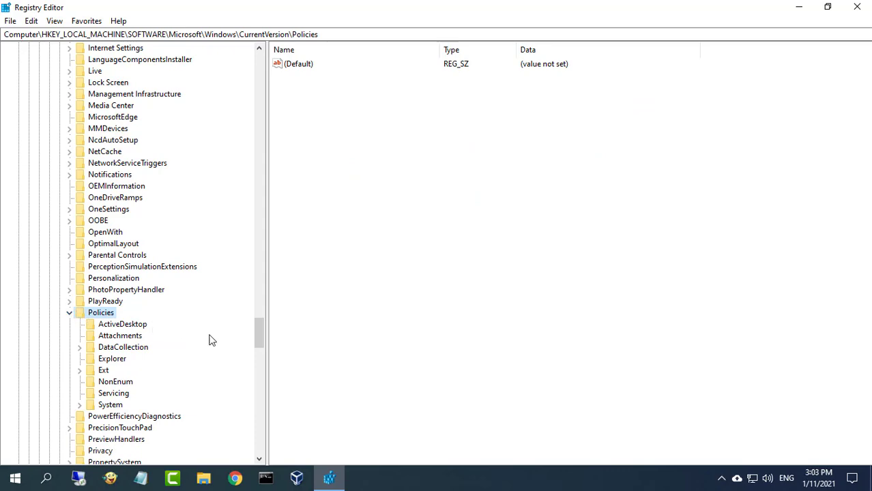
left_click(111, 405)
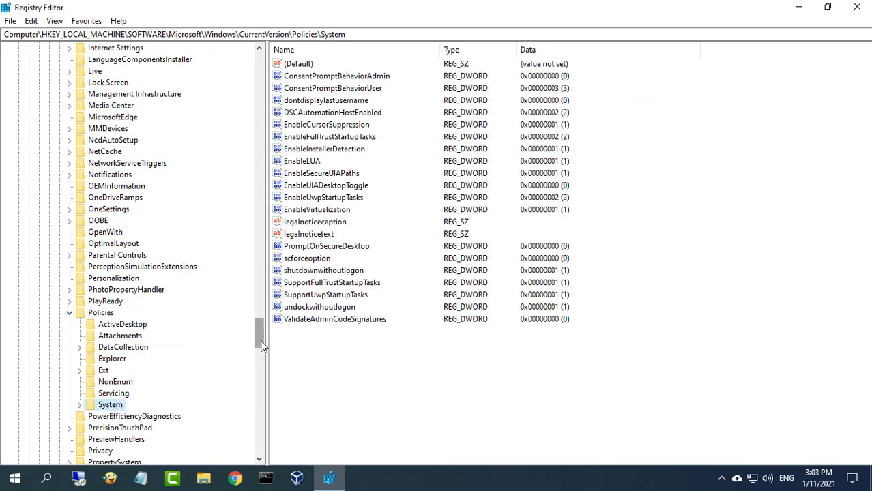
mouse_move(259, 338)
left_mouse_down()
mouse_move(258, 369)
mouse_move(256, 329)
left_mouse_up()
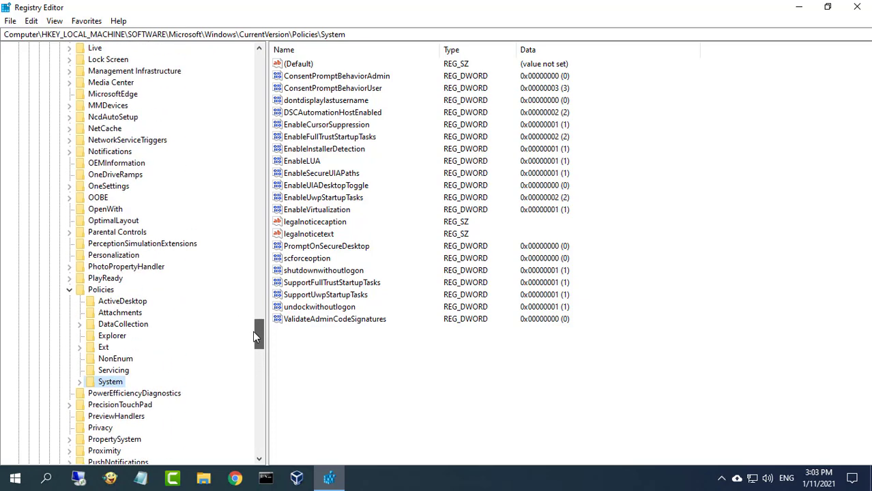
left_click(80, 416)
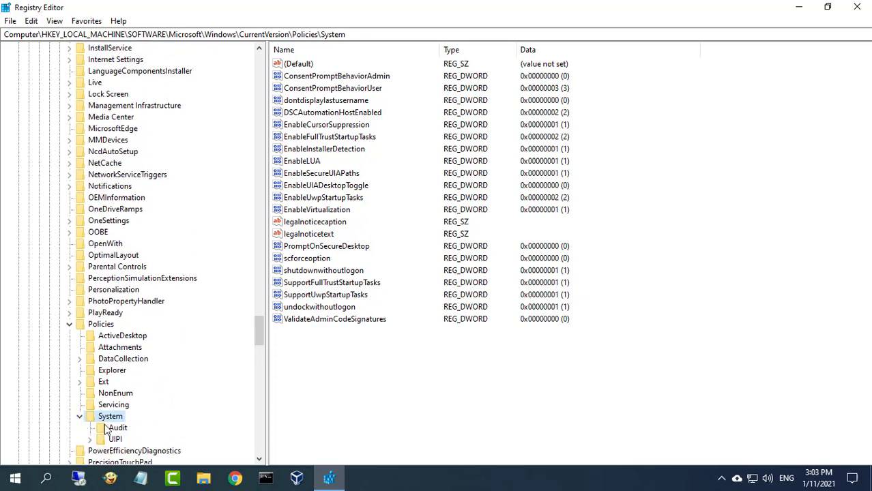
left_click_drag(258, 331, 258, 351)
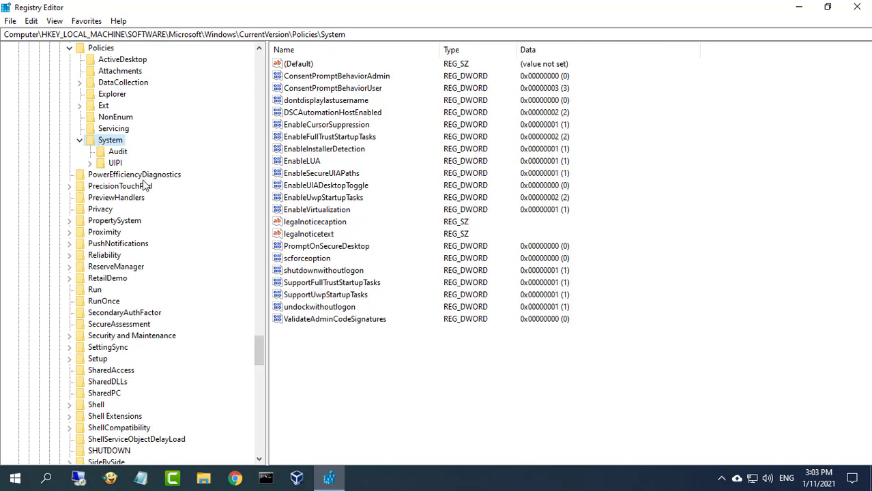
left_click(343, 387)
Step: Create a DWORD (32-bit) value named LocalAccountTokenFilterPolicy in the System key
right_click(343, 374)
mouse_move(372, 377)
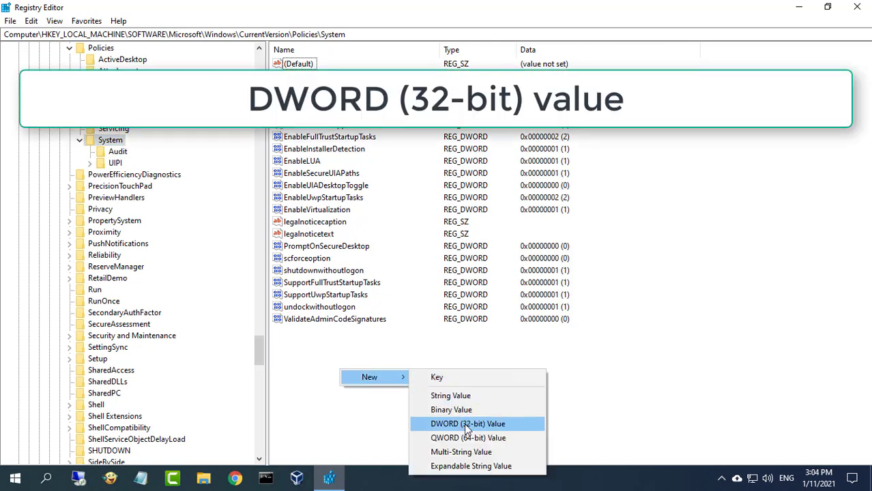
left_click(492, 428)
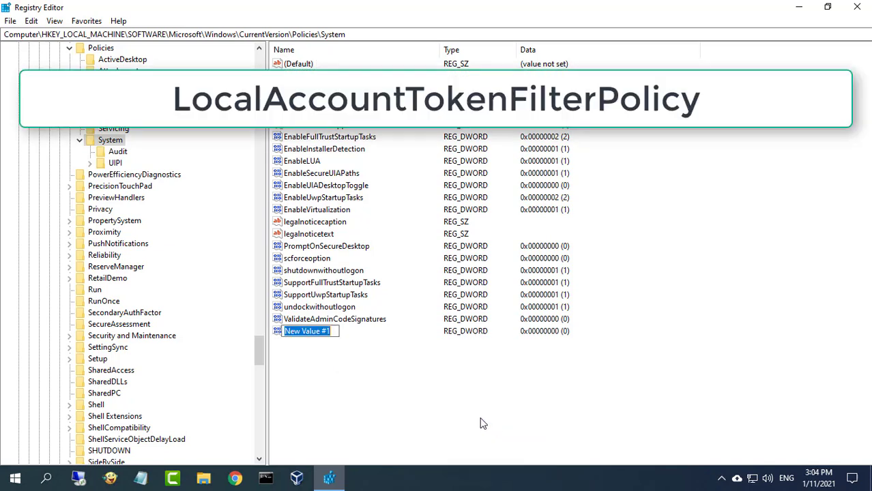
type("L")
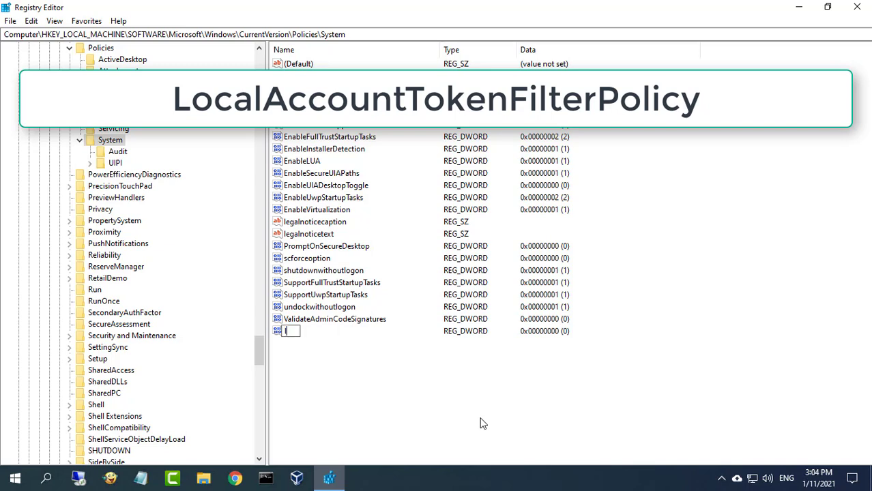
type("ocal")
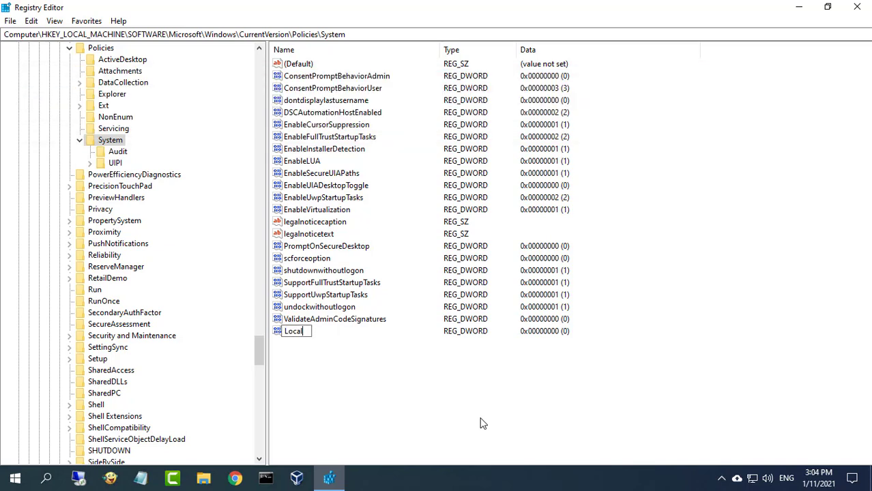
type("AccountTo")
type("kenFilterPolicy")
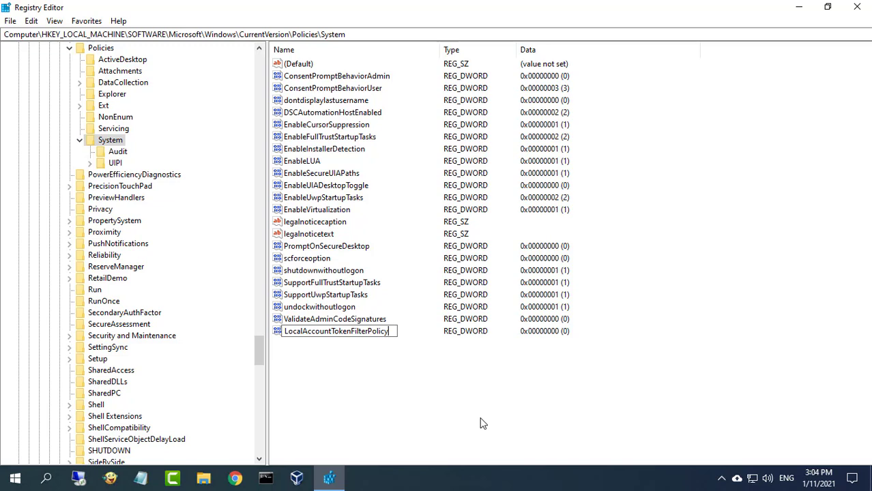
key("Return")
Step: Give LocalAccountTokenFilterPolicy value data 1, then exit Registry Editor
double_click(369, 334)
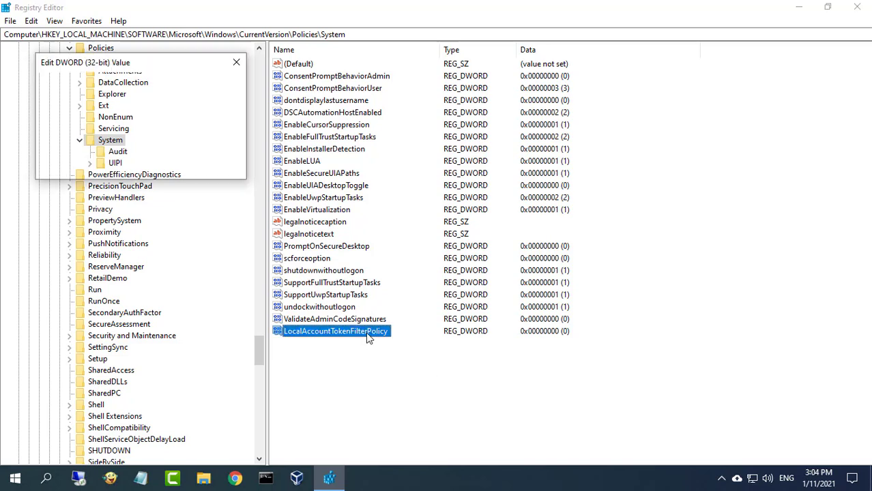
left_click(69, 130)
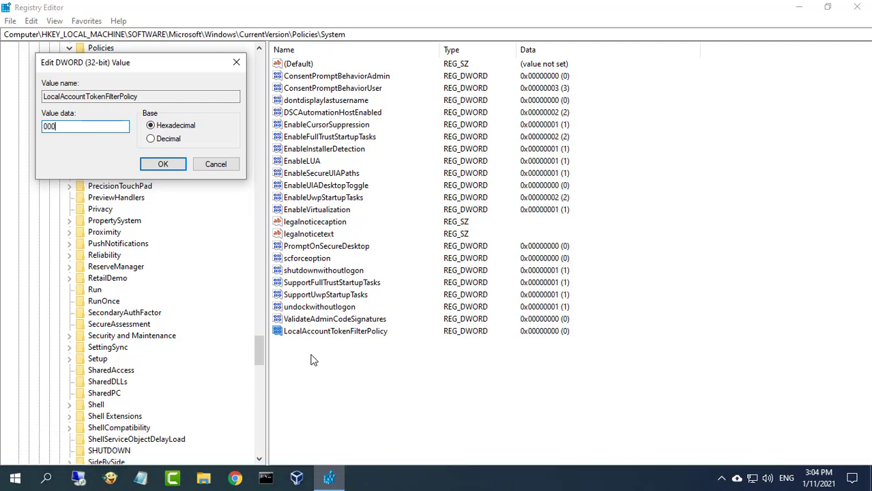
type("00001")
left_click(163, 165)
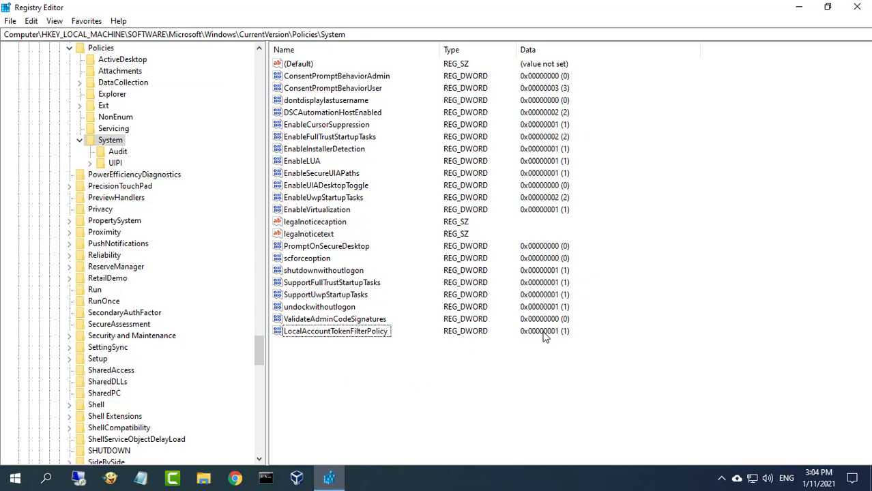
left_click(856, 7)
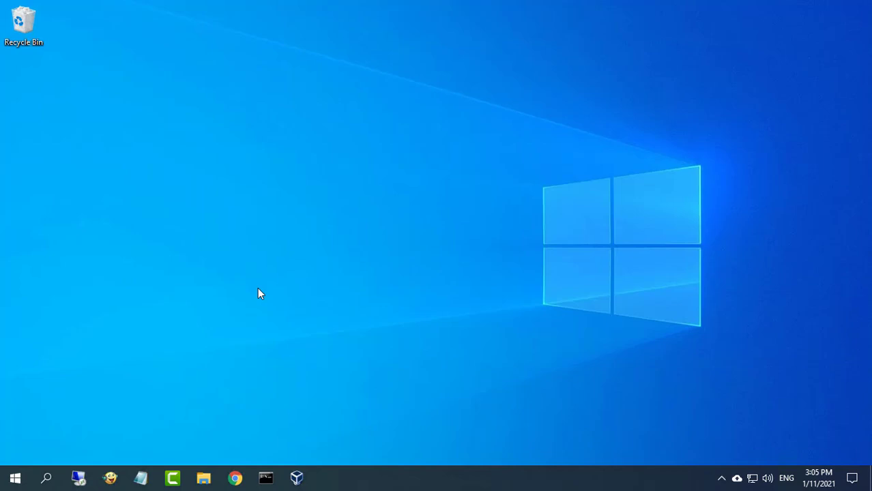
Step: Run ipconfig /all in Command Prompt and scroll back to the Ethernet adapter section
left_click(265, 478)
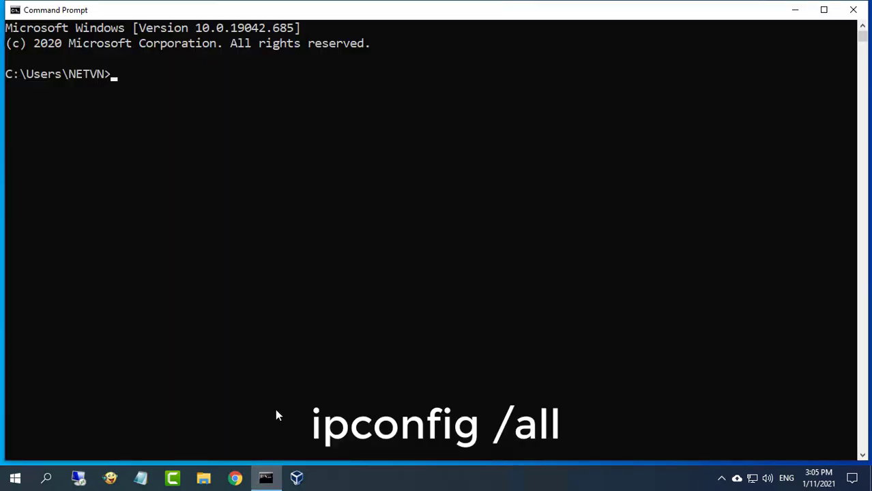
type("ipconfig")
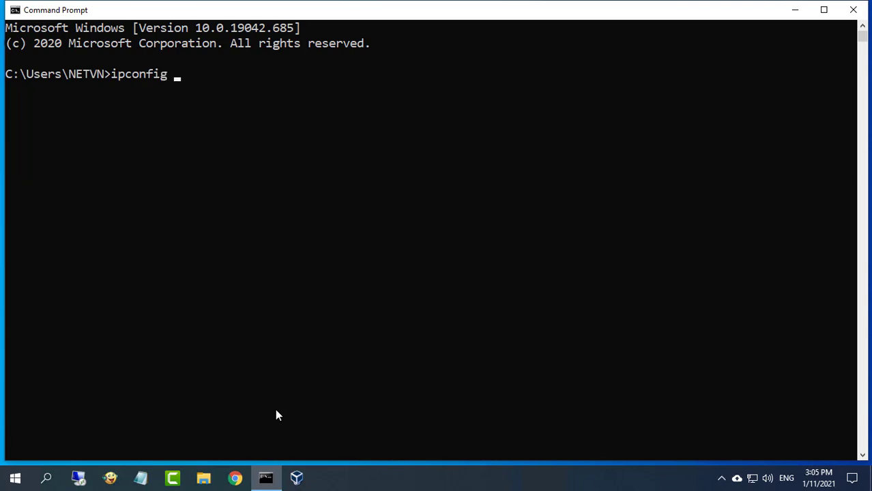
type("ll")
key("Return")
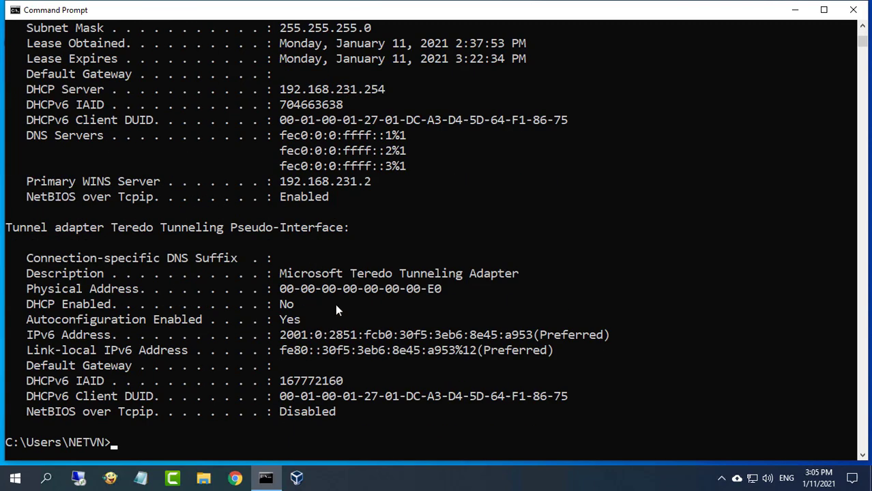
scroll(337, 307, "up", 4)
scroll(337, 306, "up", 1)
scroll(336, 309, "up", 4)
scroll(335, 309, "up", 1)
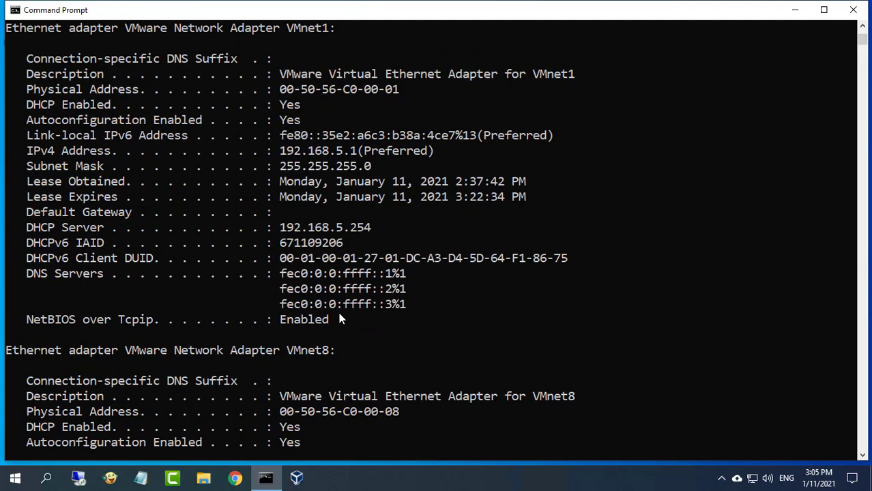
scroll(338, 313, "up", 4)
scroll(338, 314, "up", 2)
scroll(338, 314, "up", 1)
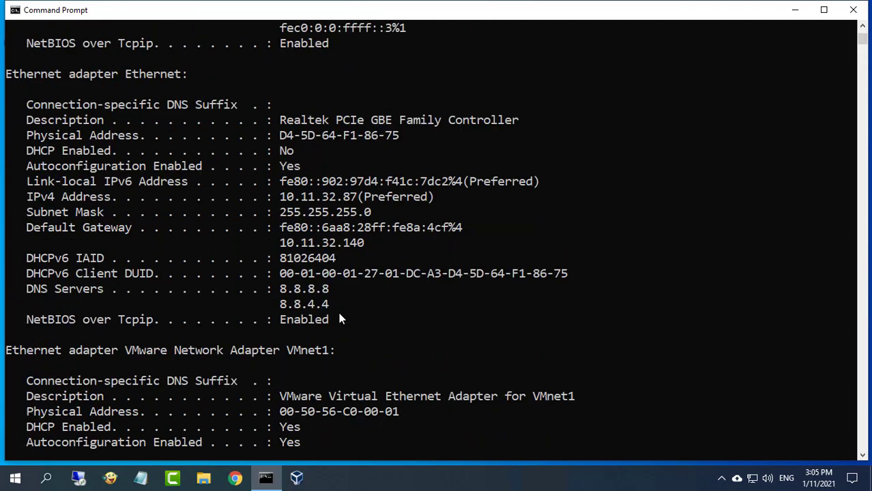
scroll(321, 246, "up", 1)
left_click_drag(284, 167, 521, 172)
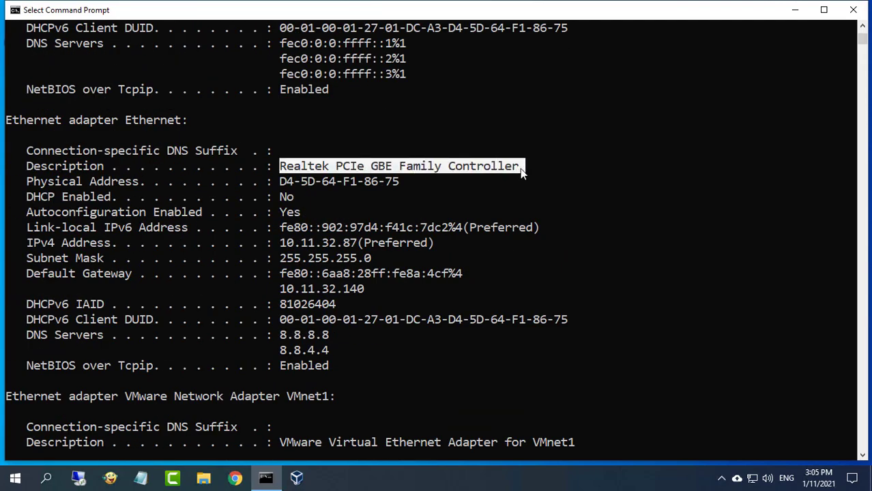
left_click_drag(28, 184, 383, 184)
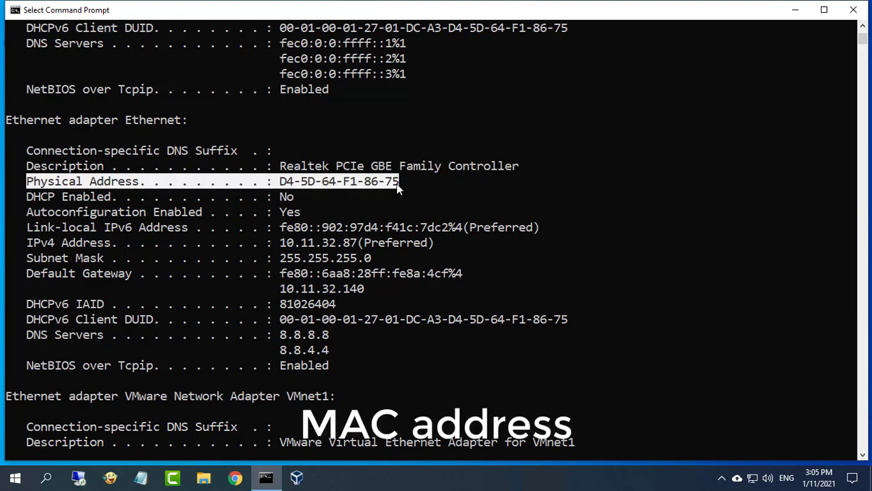
left_click_drag(28, 243, 345, 242)
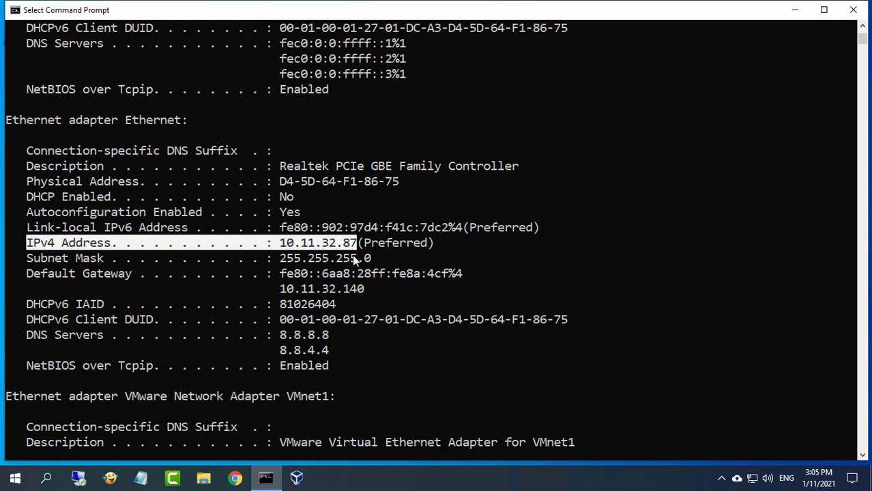
left_click_drag(280, 243, 356, 243)
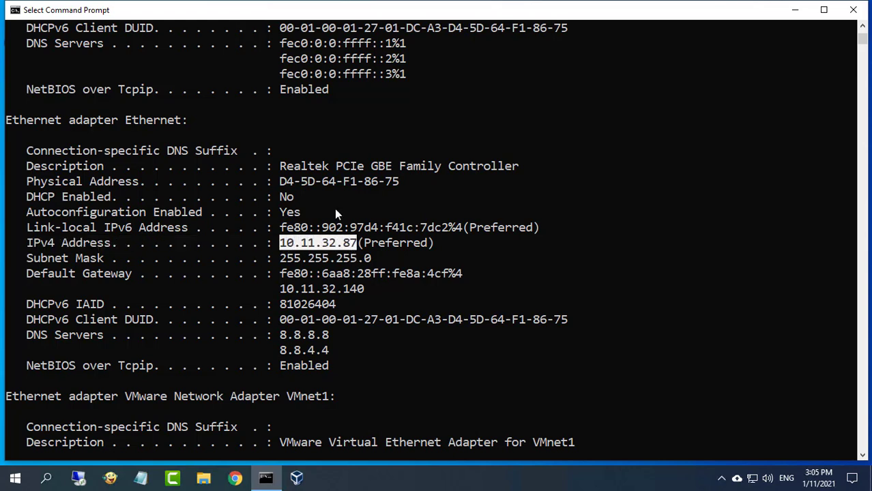
mouse_move(281, 181)
left_mouse_down()
mouse_move(398, 184)
mouse_move(283, 183)
left_mouse_up()
Step: Close Command Prompt and open Computer Management from This PC in File Explorer
left_click(852, 14)
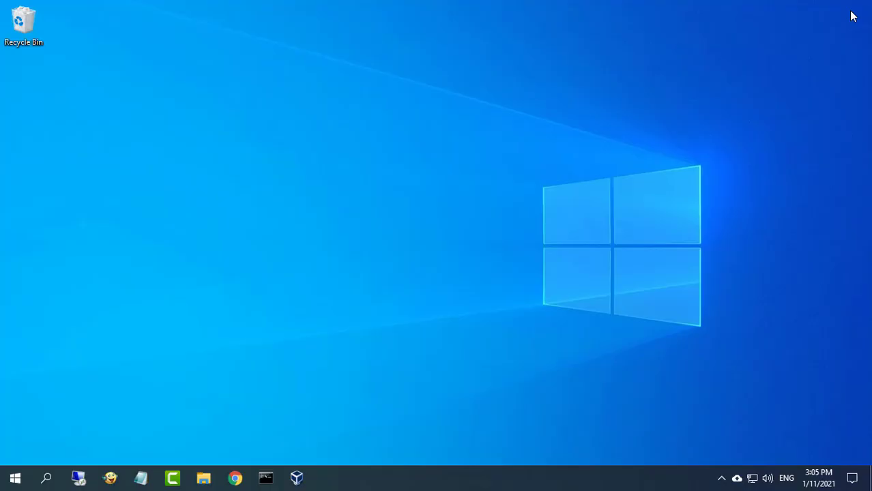
left_click(203, 478)
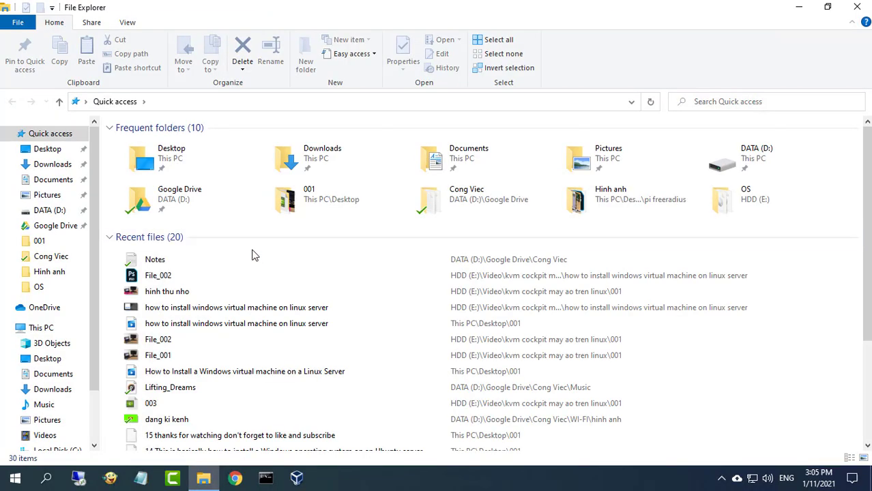
left_click(44, 327)
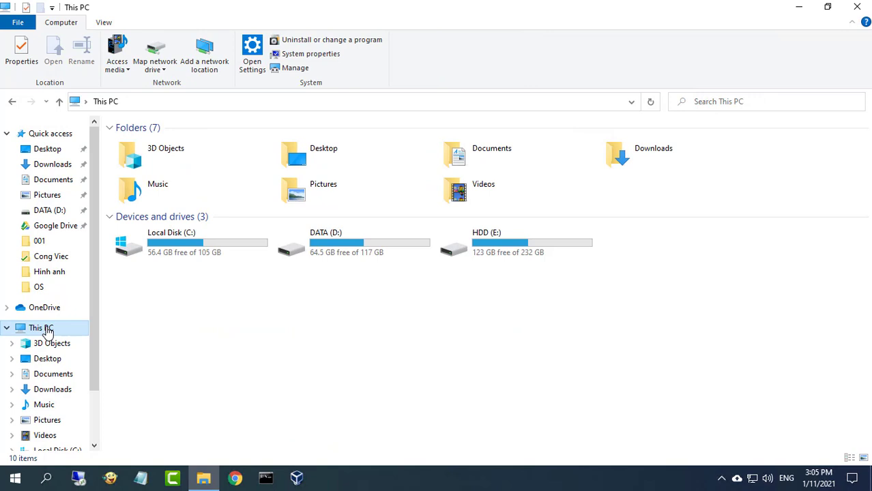
right_click(45, 328)
left_click(82, 176)
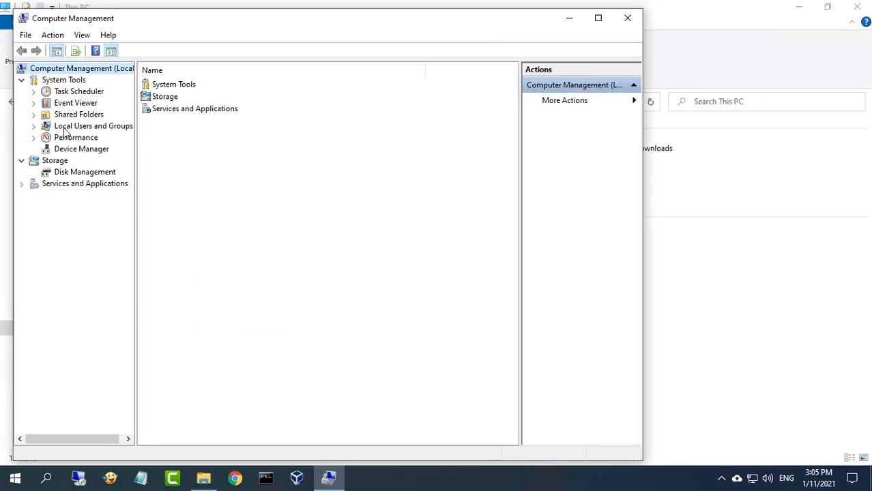
Step: Find the NETVN account under Local Users and Groups > Users, then close Computer Management
double_click(68, 127)
left_click(73, 137)
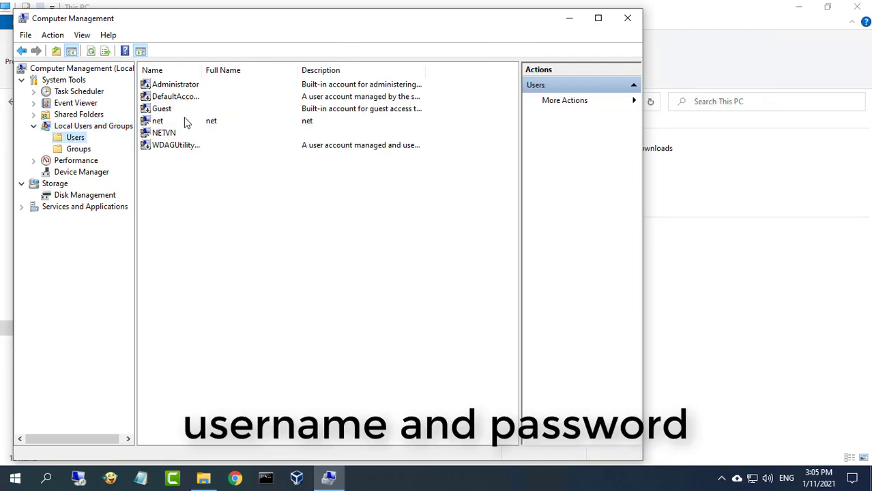
left_click(164, 134)
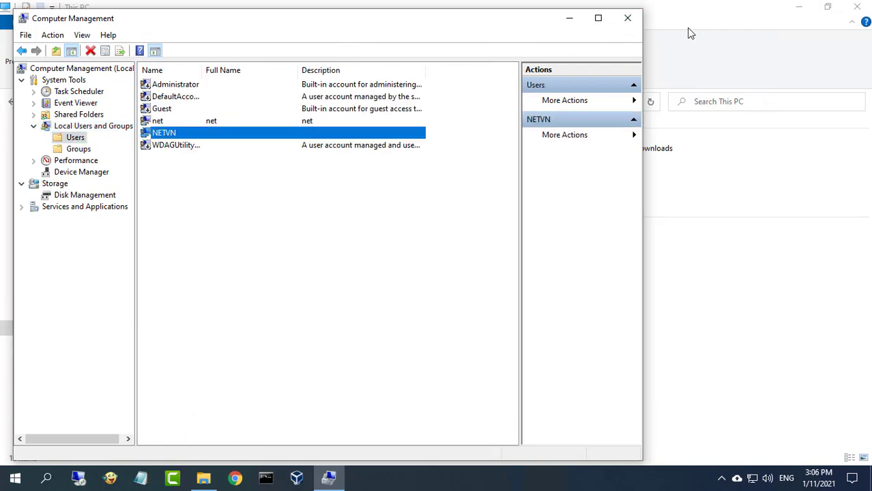
left_click(627, 19)
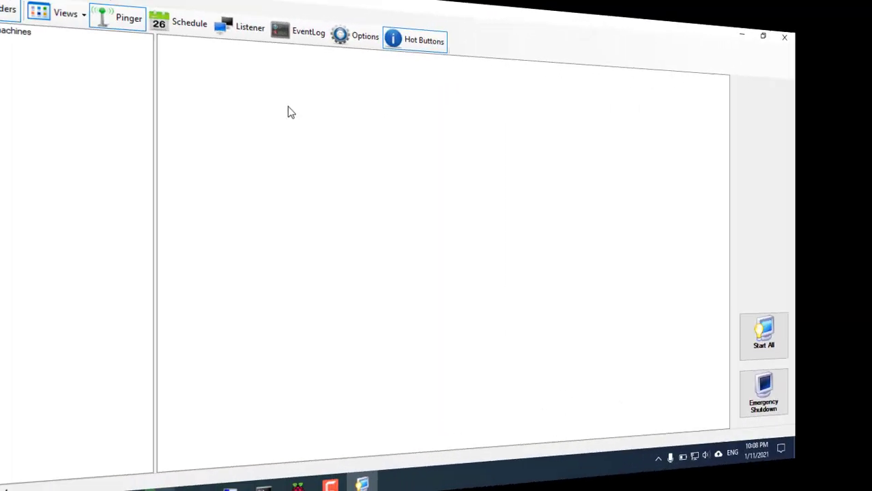
Step: Create a new Wake on LAN host named NETVN
left_click(42, 42)
right_click(220, 108)
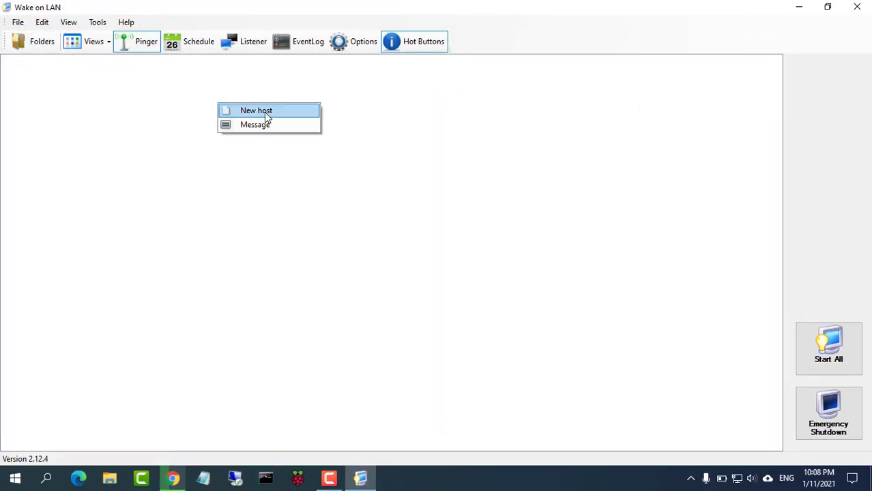
left_click(269, 111)
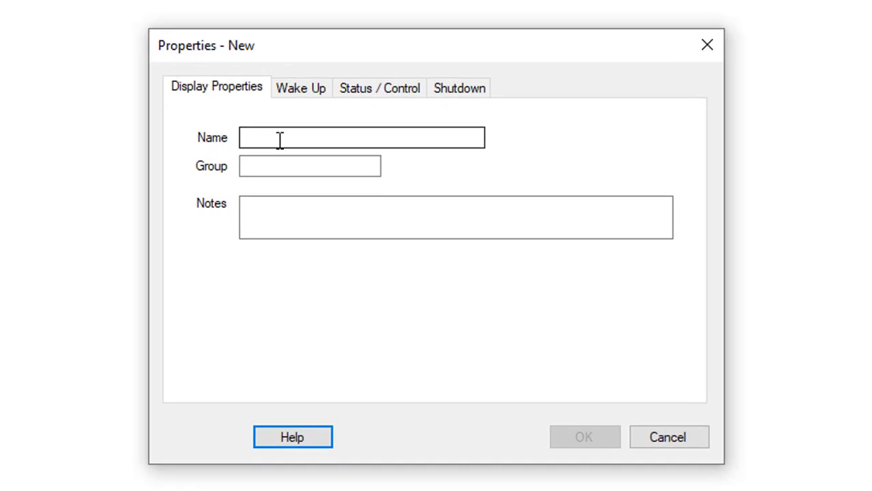
left_click(280, 139)
type("a")
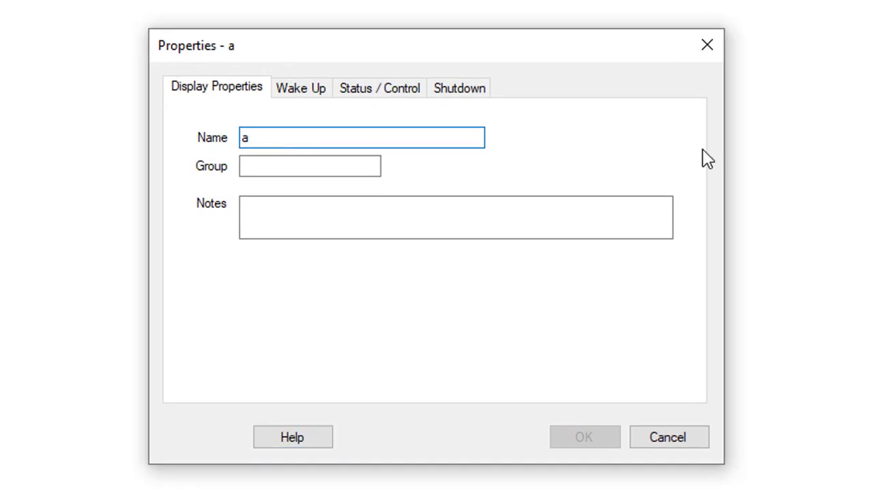
key("BackSpace")
type("NETVN")
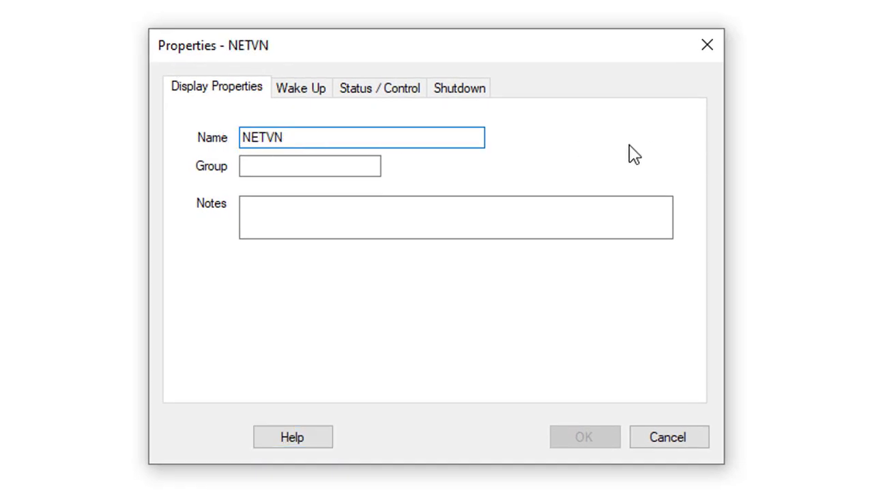
Step: Enter MAC D4:5D:64:F1:86:75 and IP 10.11.32.87 on the host's Wake Up tab
left_click(305, 91)
left_click(318, 131)
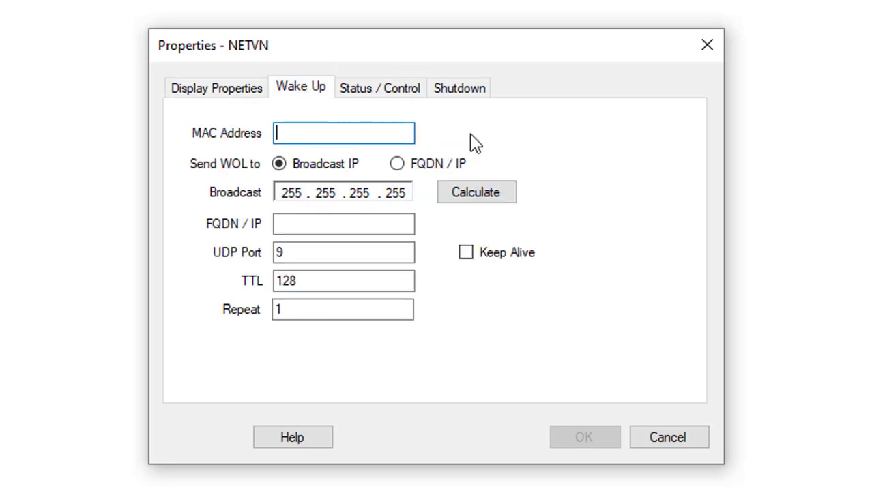
type("D4:")
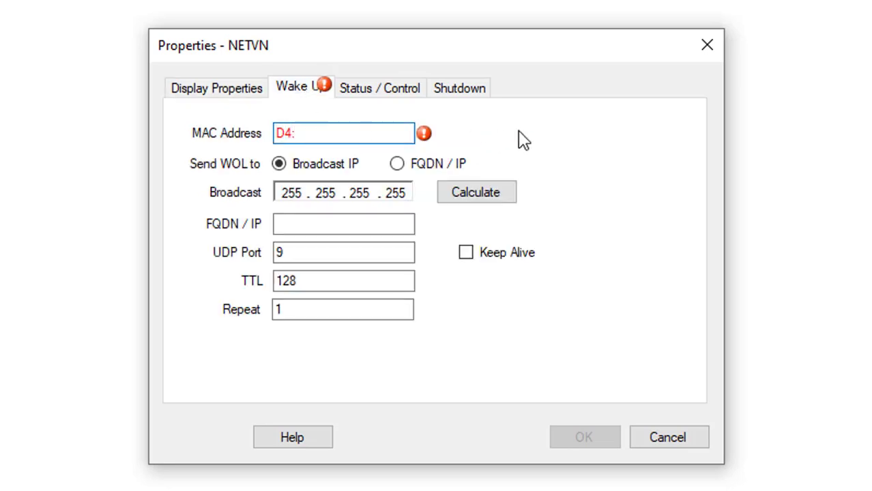
type("5D:64:F")
type("1:86:")
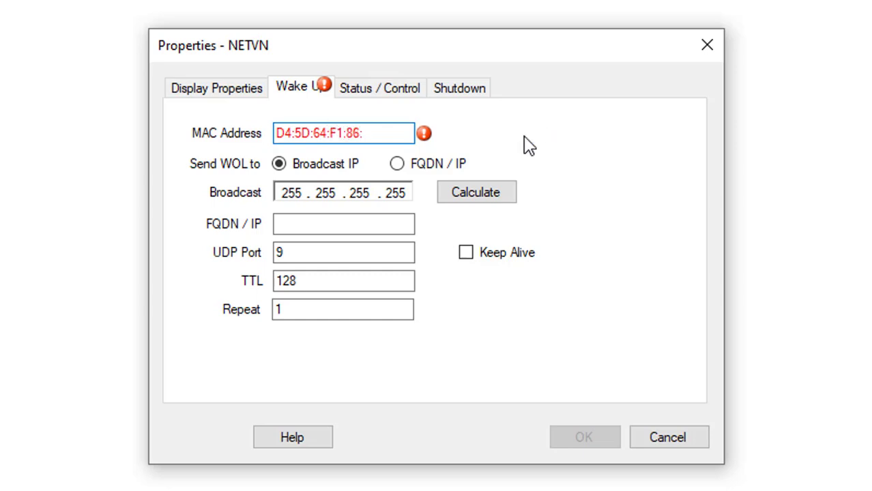
type("75")
left_click(358, 223)
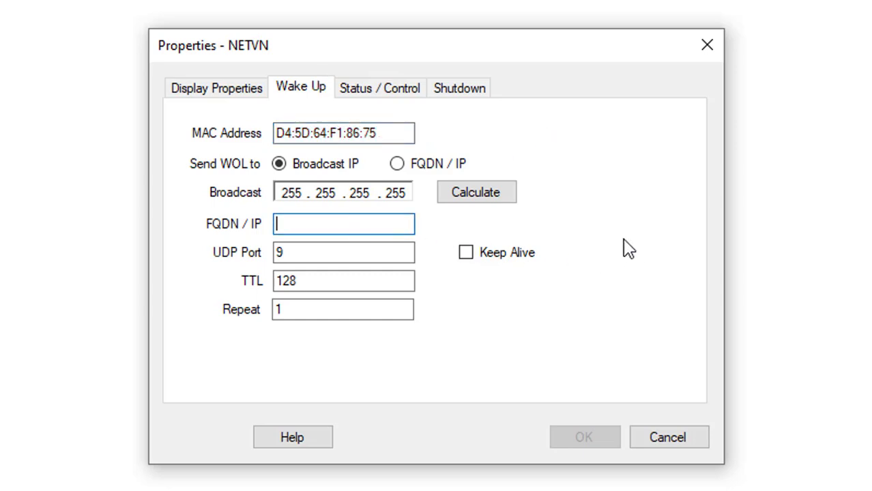
type("10.11")
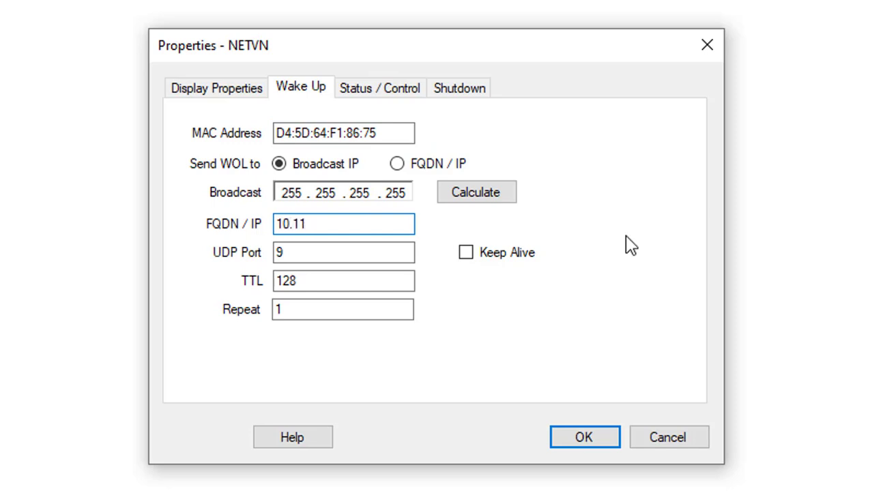
type(".32.87")
left_click_drag(409, 133, 266, 133)
double_click(350, 224)
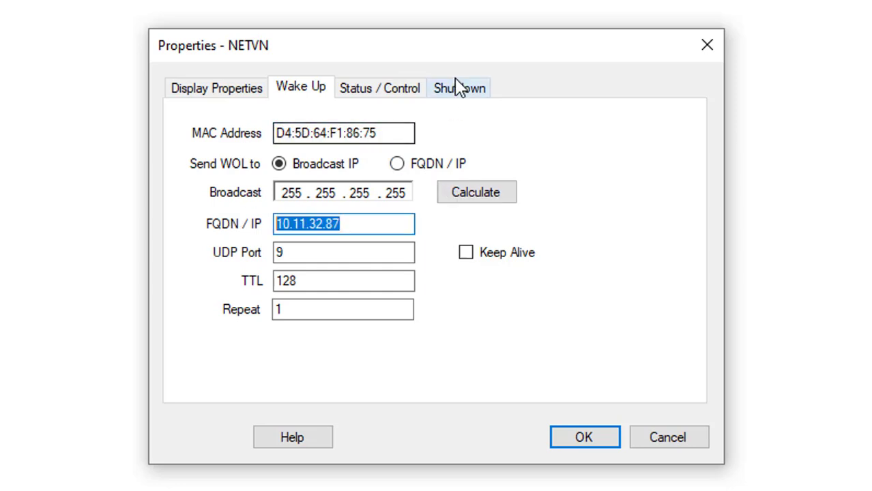
left_click(468, 94)
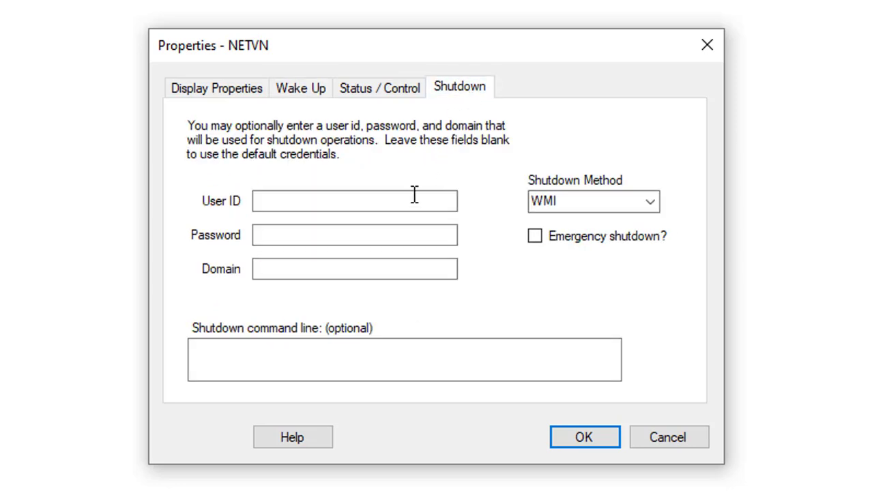
Step: Choose Legacy shutdown with user ID NETVN and the account password, and save the host
left_click(411, 200)
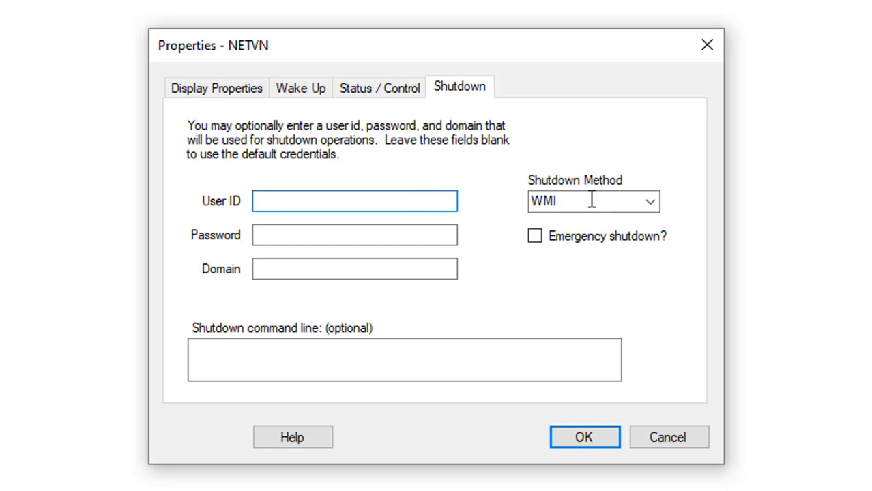
left_click(651, 206)
left_click(611, 250)
left_click(366, 202)
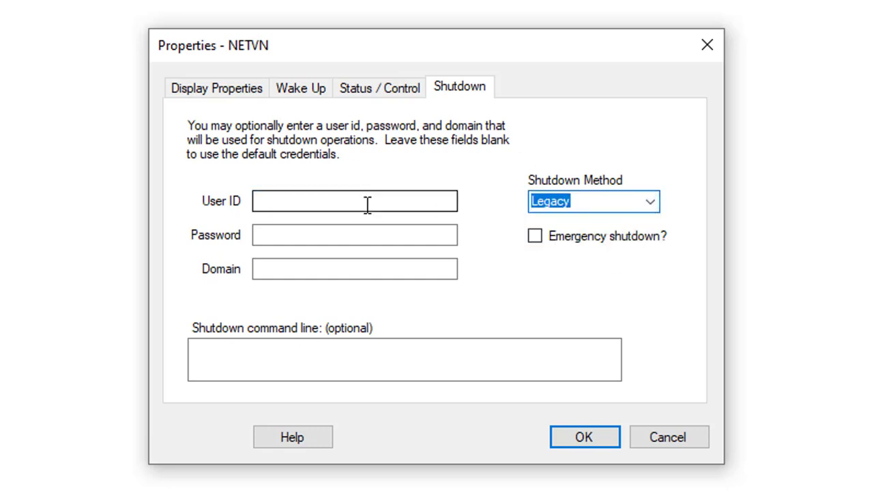
type("NETVN")
key("Tab")
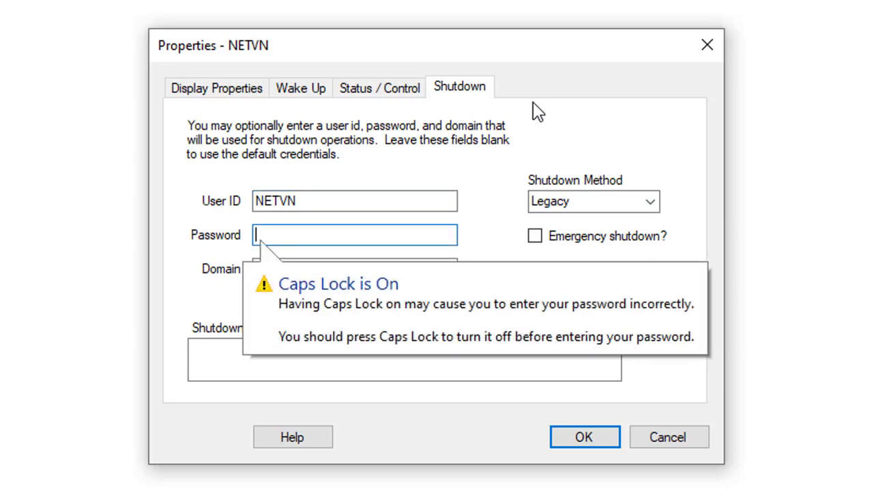
key("Caps_Lock")
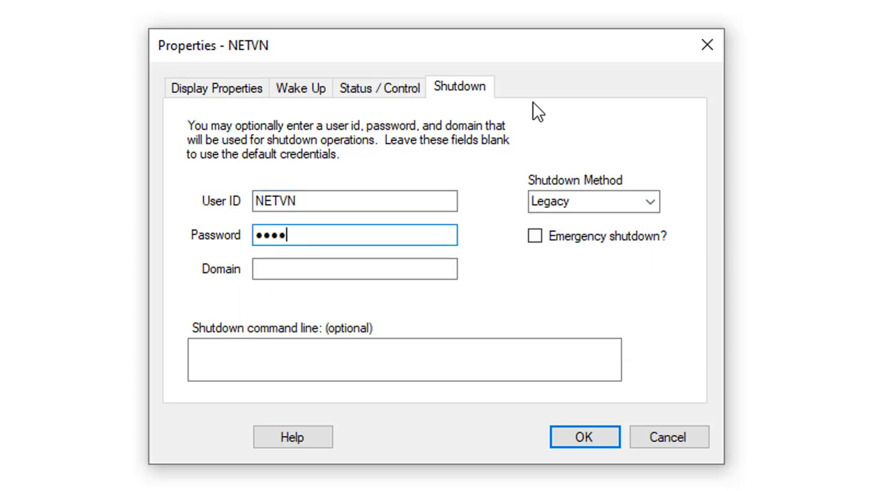
type("56")
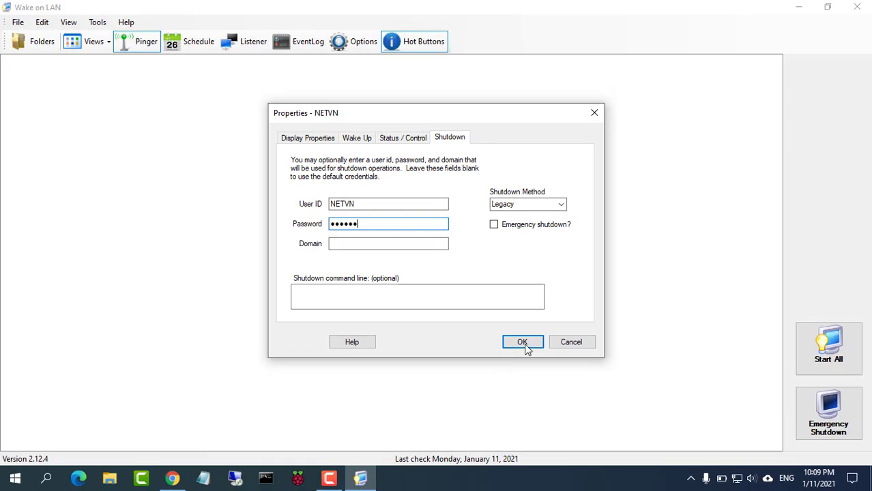
left_click(523, 343)
left_click(63, 93)
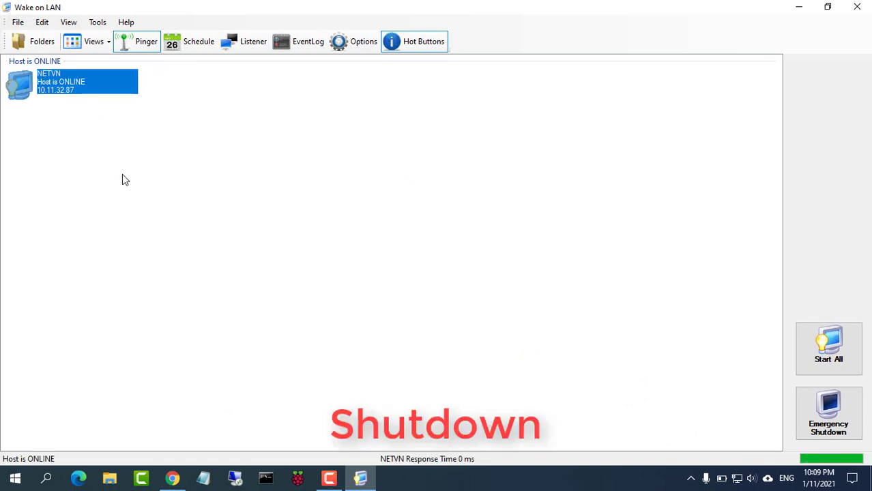
Step: Shut down the NETVN host with the timeout set to 3 seconds
right_click(80, 86)
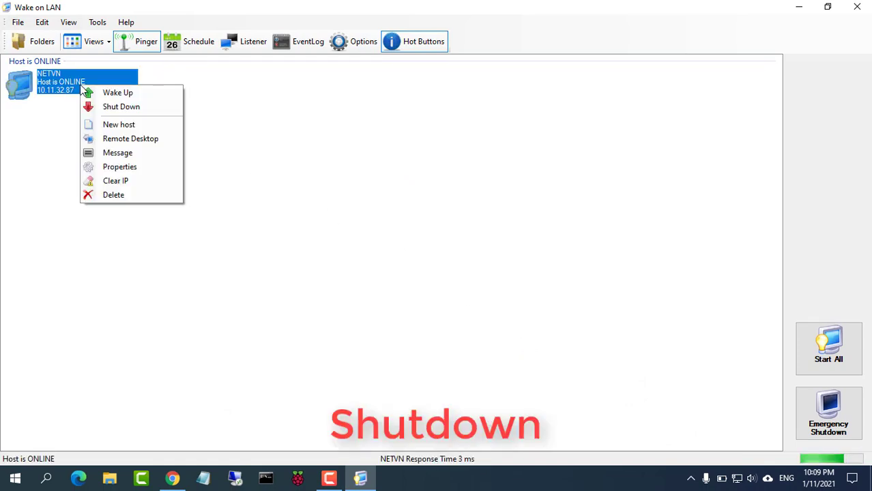
left_click(143, 108)
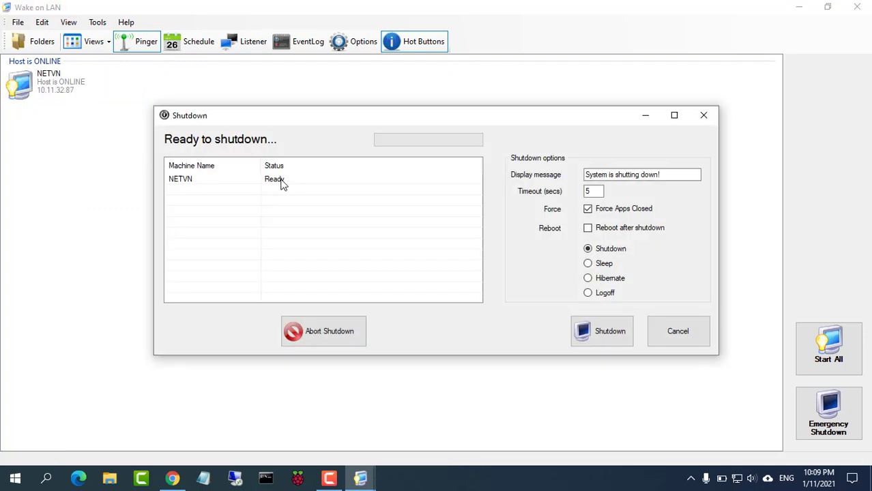
left_click(190, 180)
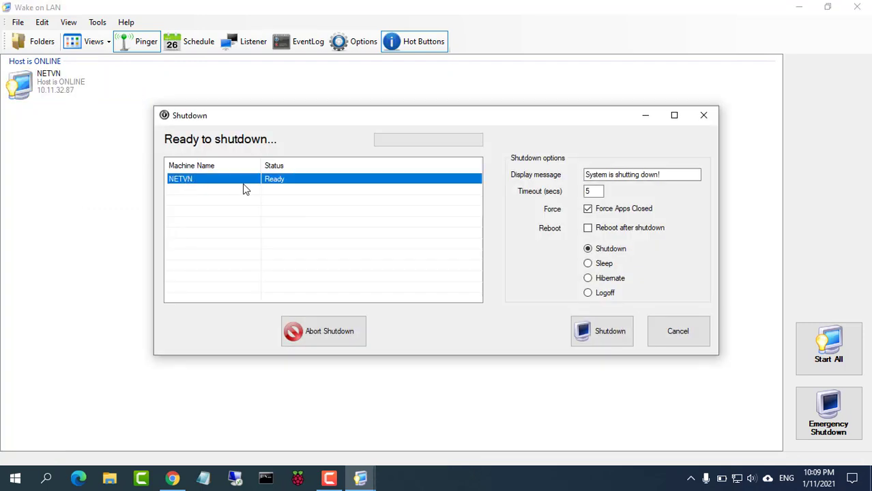
double_click(587, 191)
type("3")
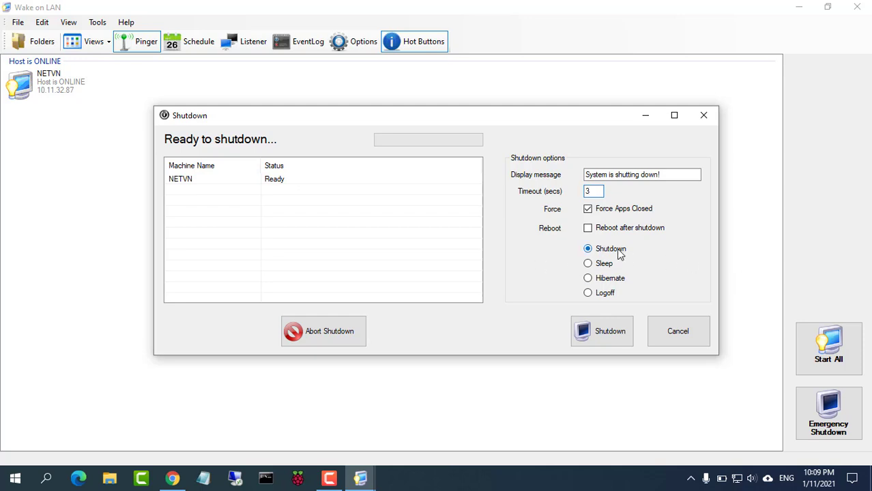
left_click(276, 184)
left_click(603, 338)
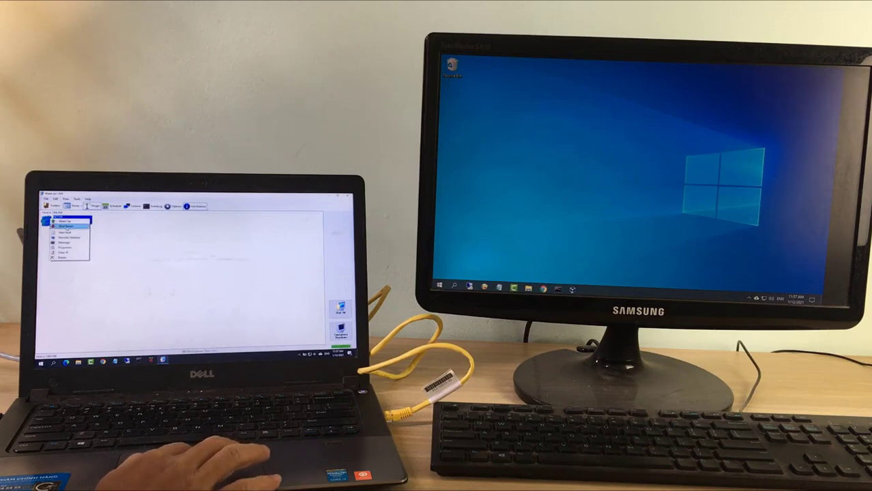
Step: Send NETVN a second shutdown command from the Shut Down dialog
left_click(64, 226)
left_click(137, 255)
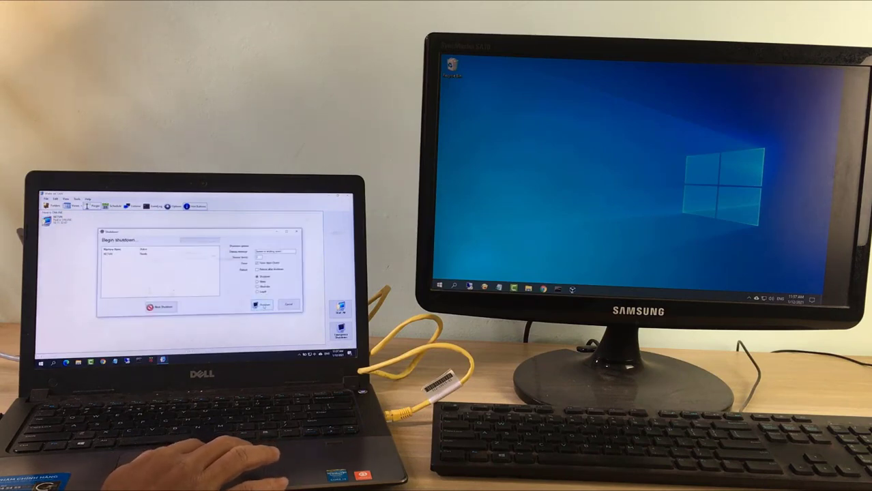
left_click(262, 304)
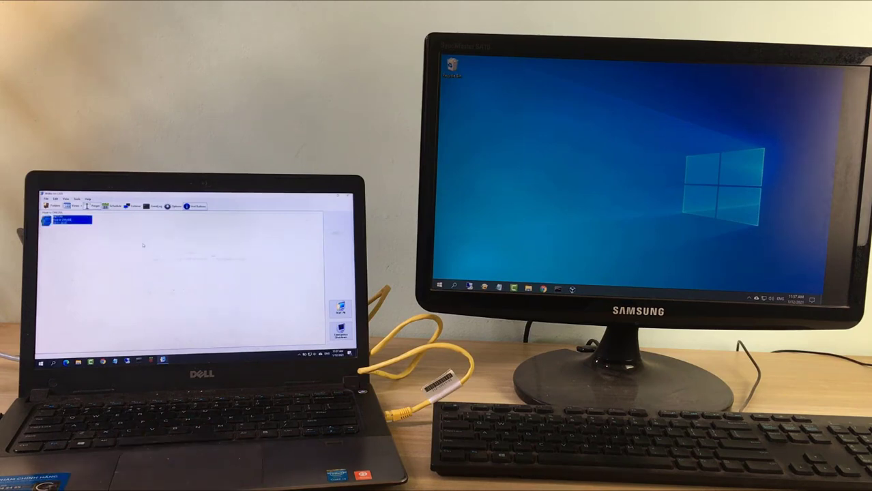